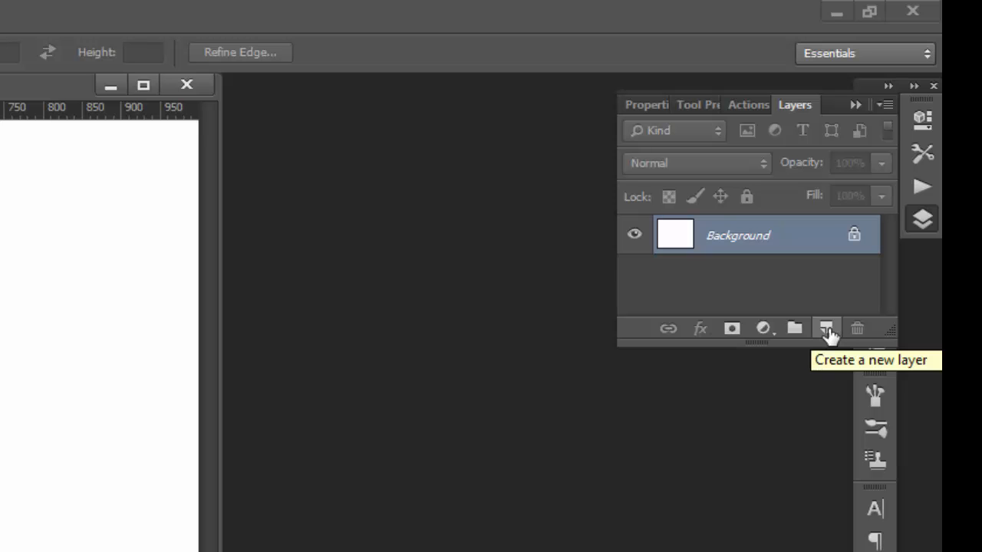
Add a new empty layer above the Background layer
left_click(826, 330)
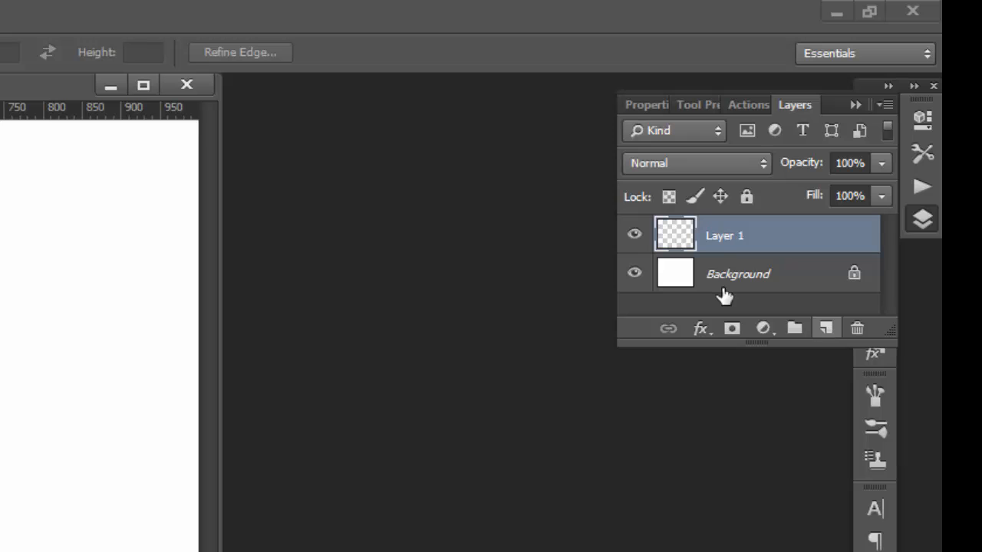
Delete the new empty layer and undo the deletion
right_click(723, 237)
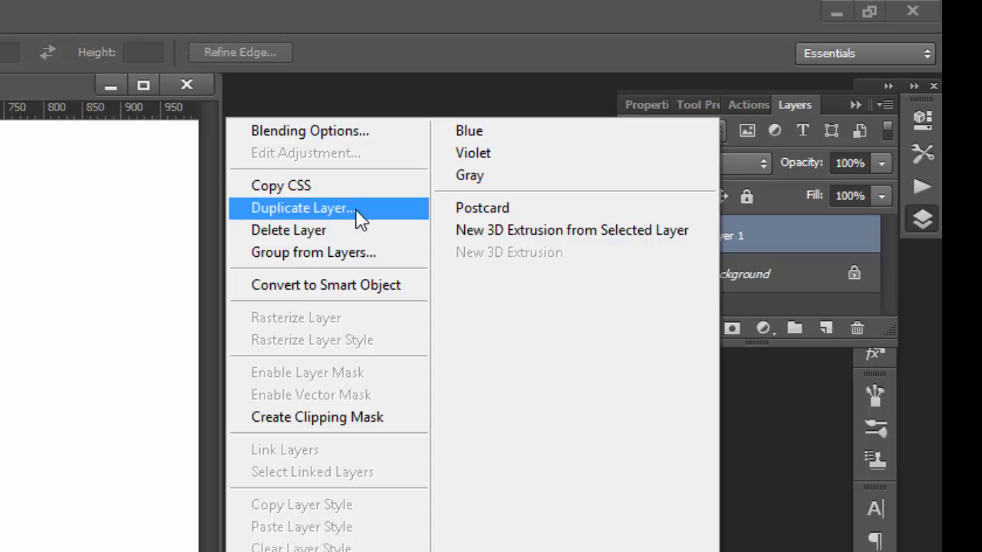
left_click(331, 229)
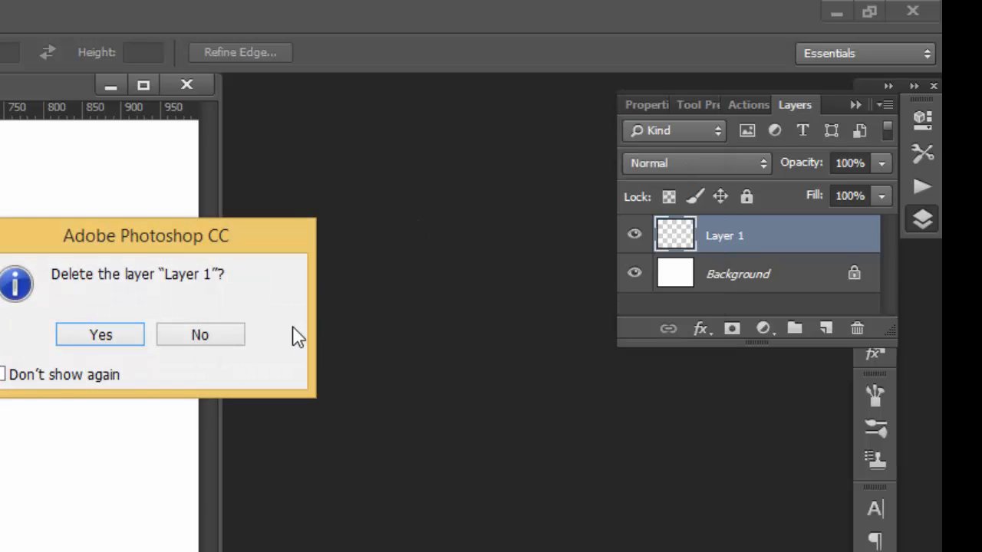
left_click(89, 337)
key("ctrl+z")
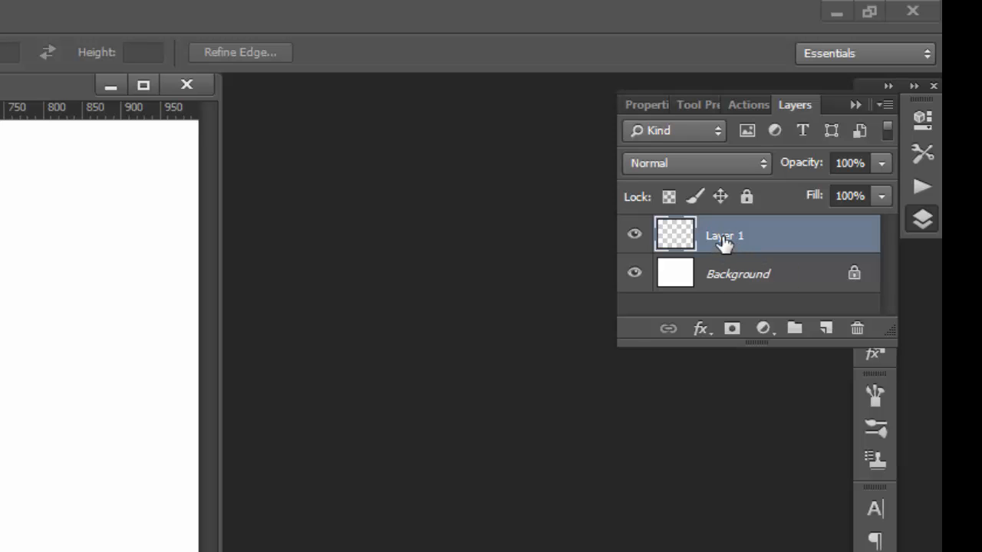
Rename the new layer above the Background as example
double_click(723, 237)
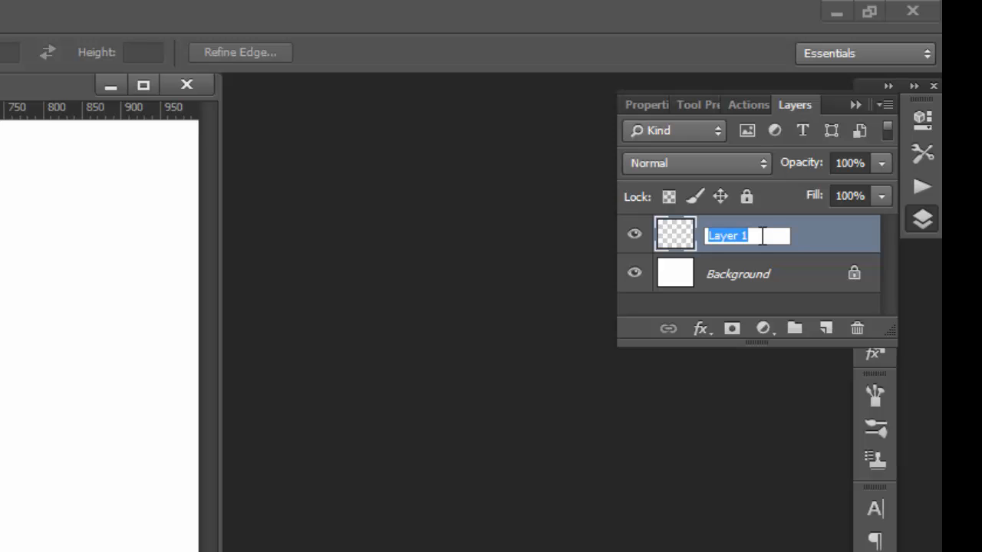
type("example")
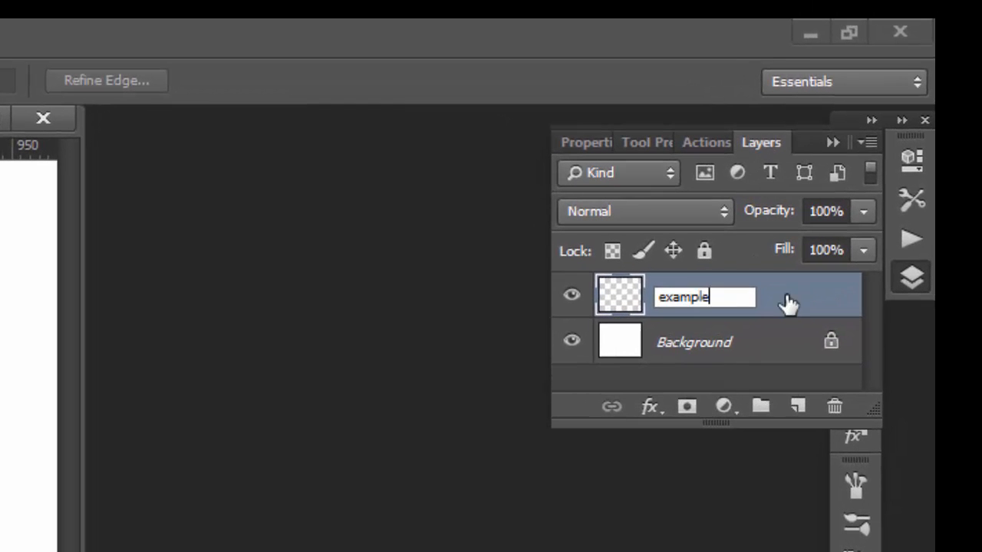
left_click(452, 342)
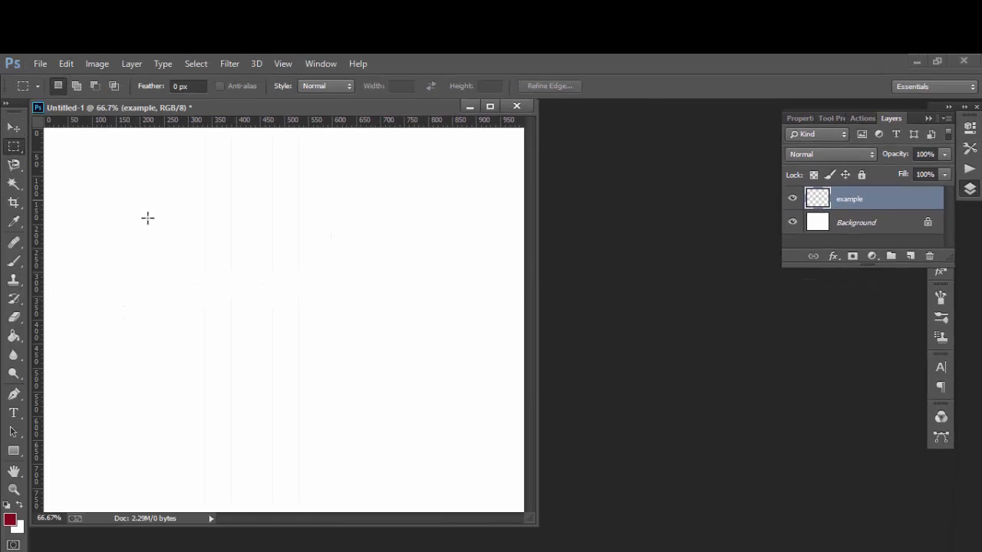
Select a rectangle about 330 by 310 px in the left half of the canvas and fill it with the dark red foreground color
left_click_drag(129, 205, 288, 354)
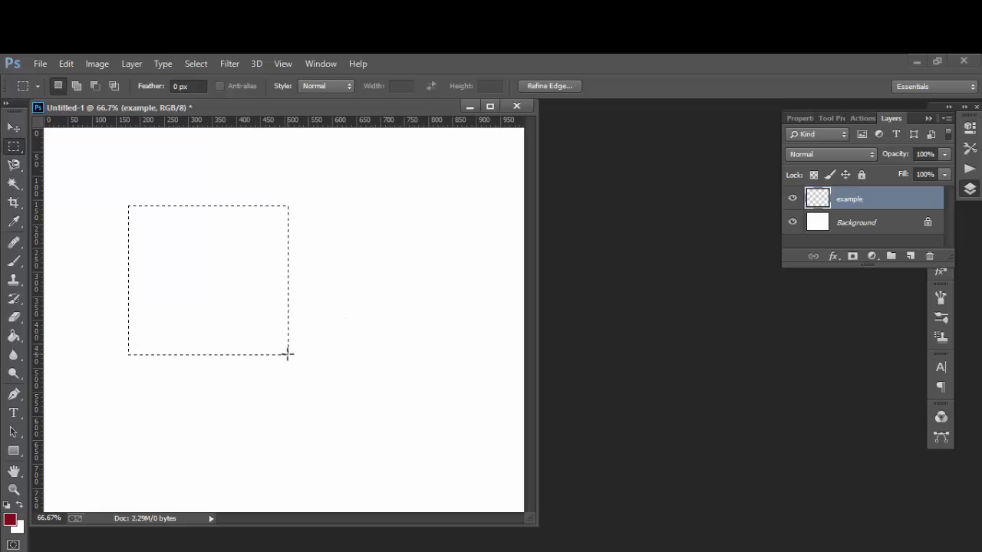
left_click(14, 337)
left_click(253, 211)
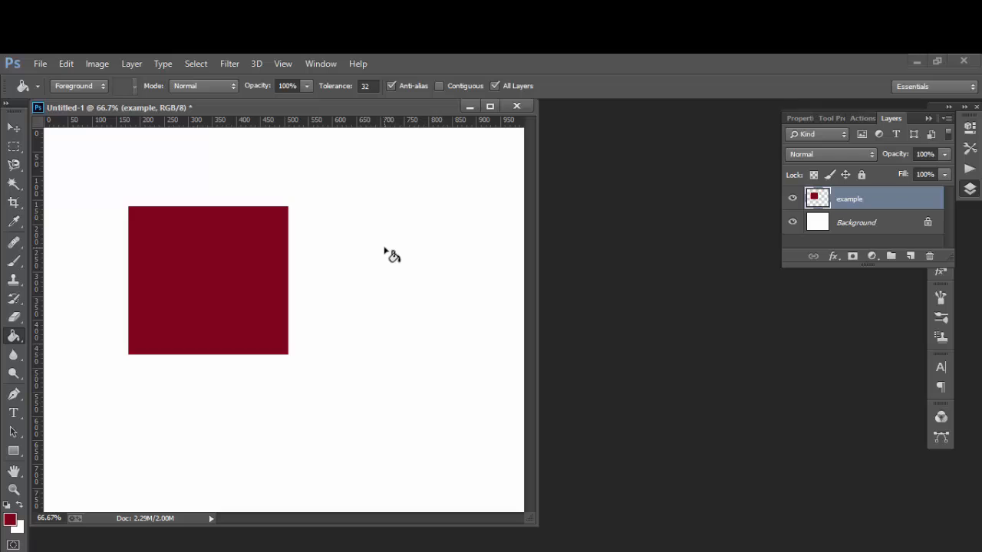
Add another new layer above the example layer and name it example2
left_click(909, 257)
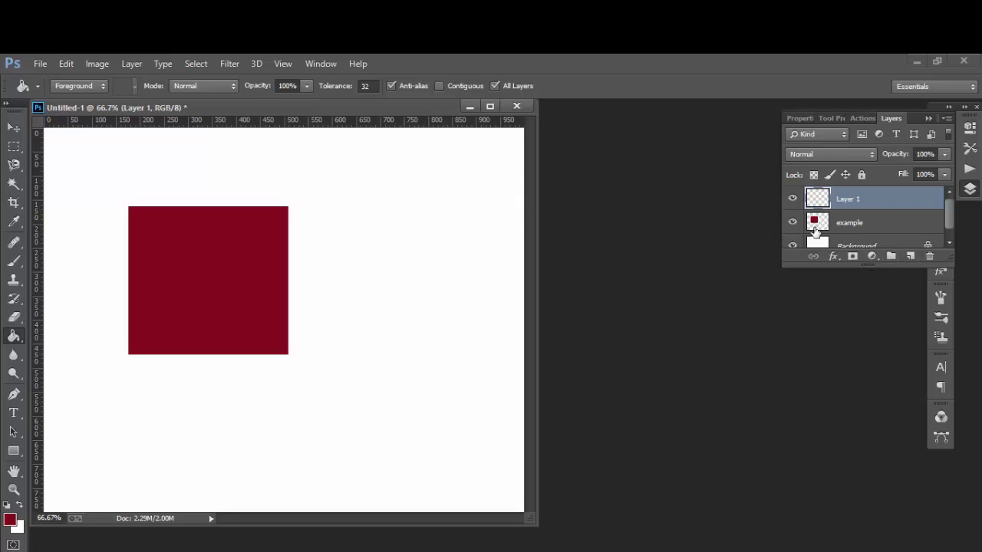
double_click(846, 199)
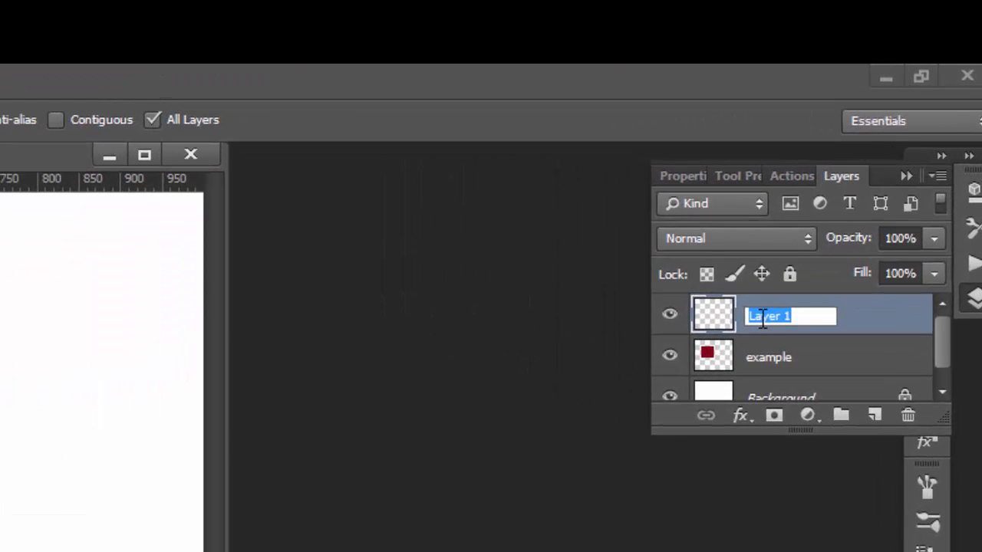
type("we")
key("BackSpace")
key("BackSpace")
type("exam")
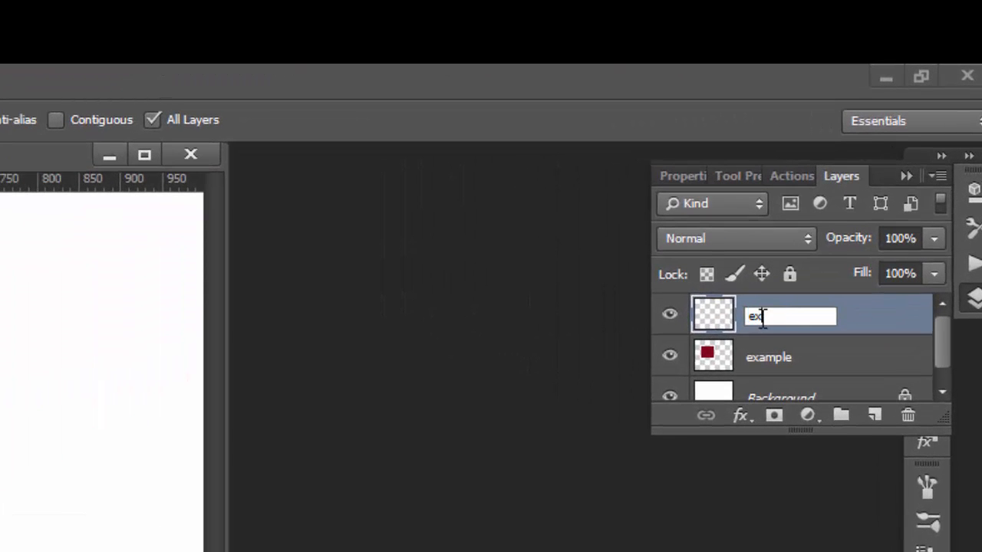
type("ple2")
key("Return")
key("ctrl+o")
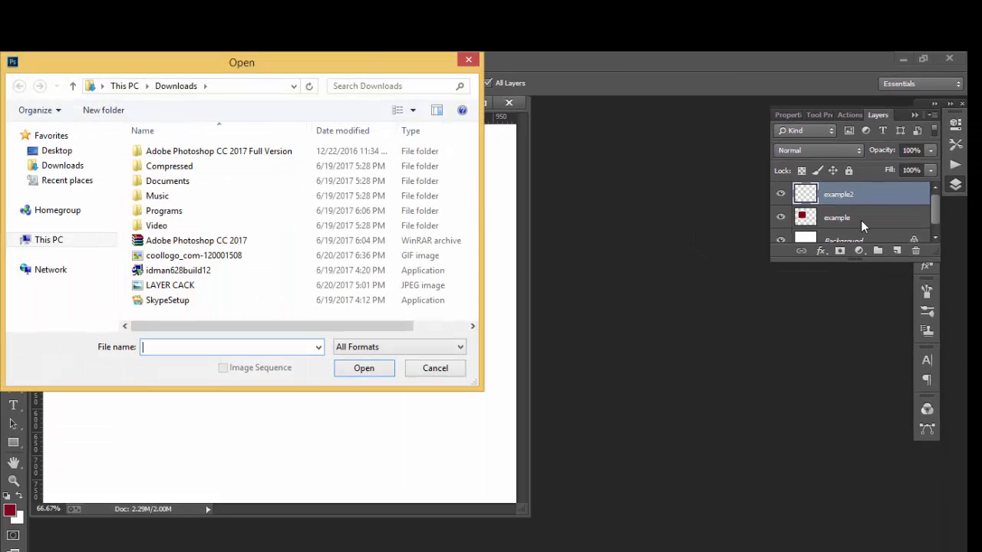
left_click(468, 60)
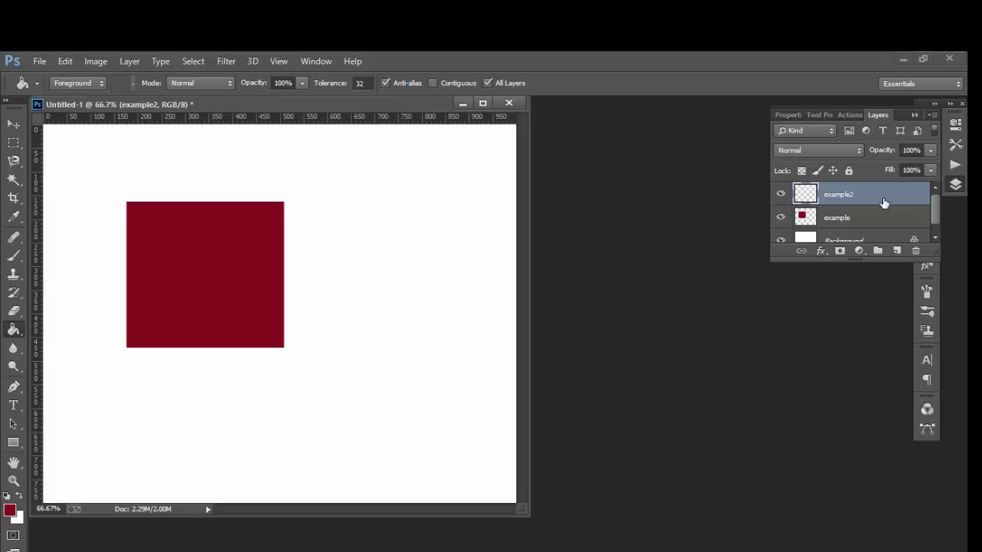
On example2, fill a rectangular selection about 250 by 290 px beside the red rectangle with bright yellow, and deselect it
left_click(16, 144)
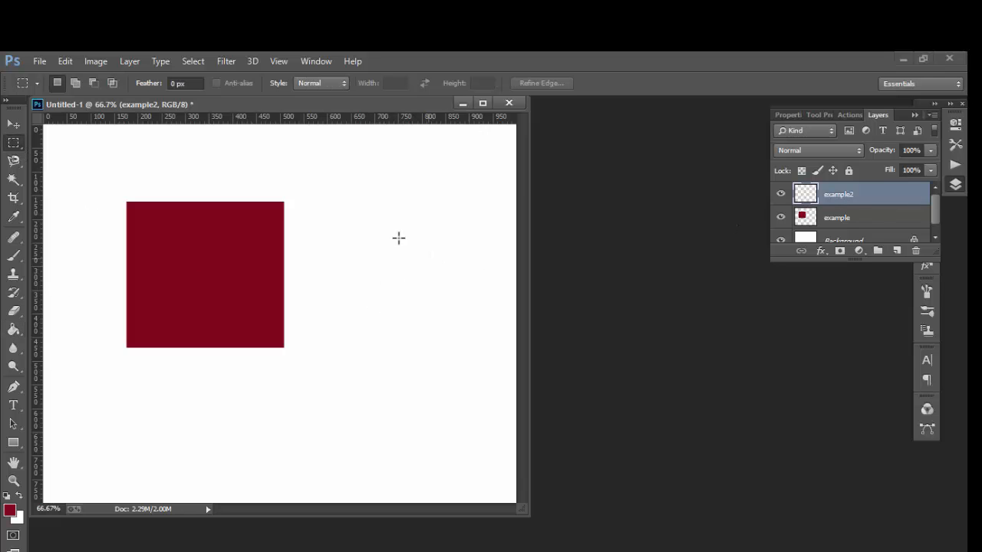
left_click_drag(359, 218, 477, 356)
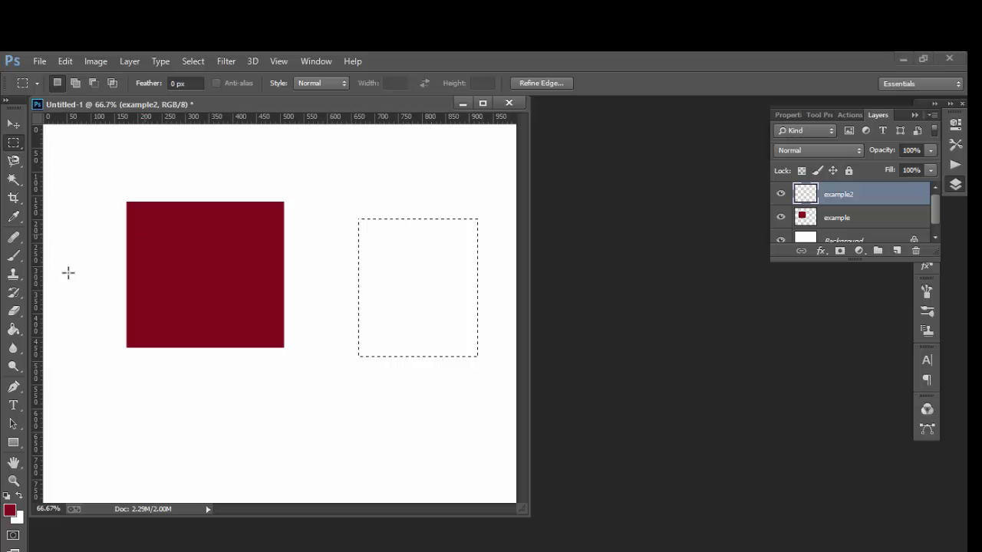
left_click(10, 510)
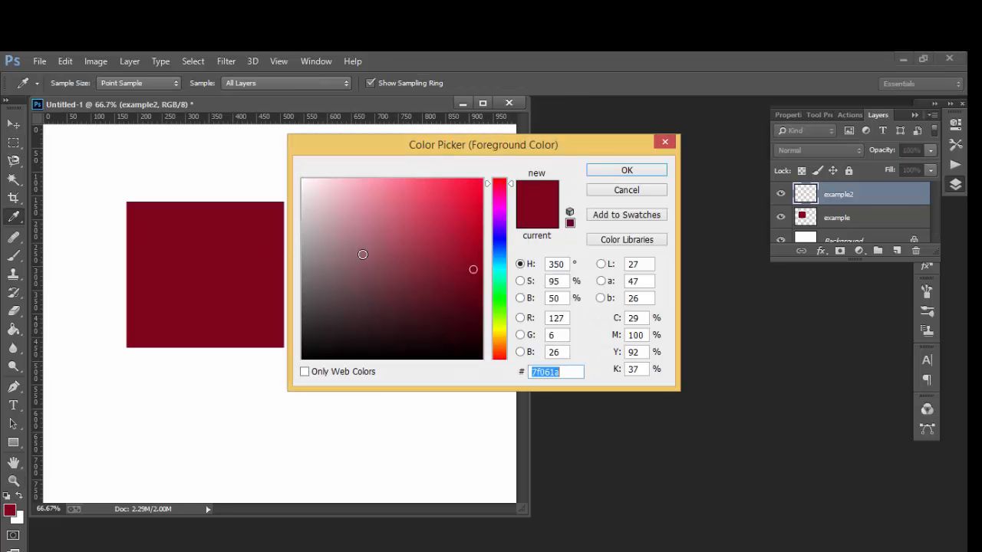
left_click(505, 326)
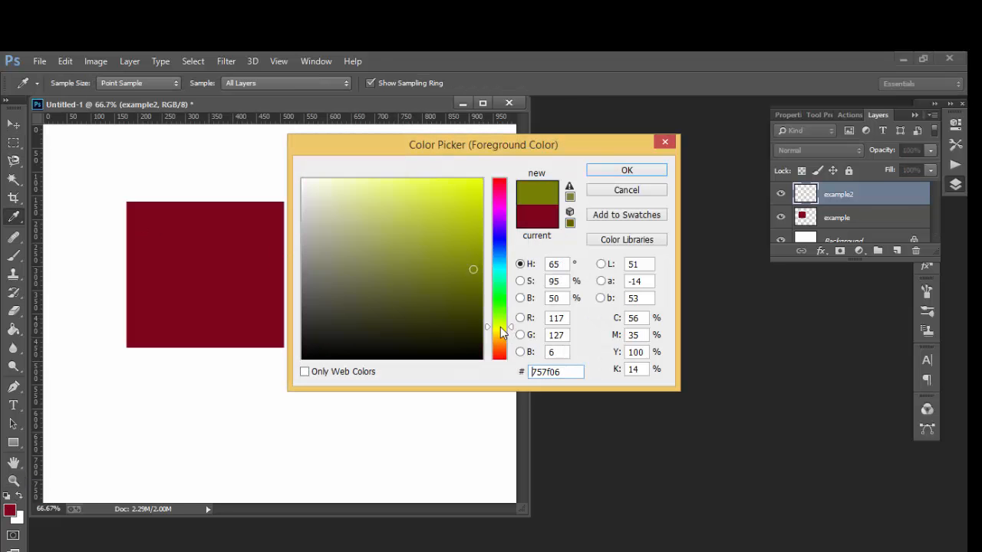
left_click(466, 195)
left_click(621, 170)
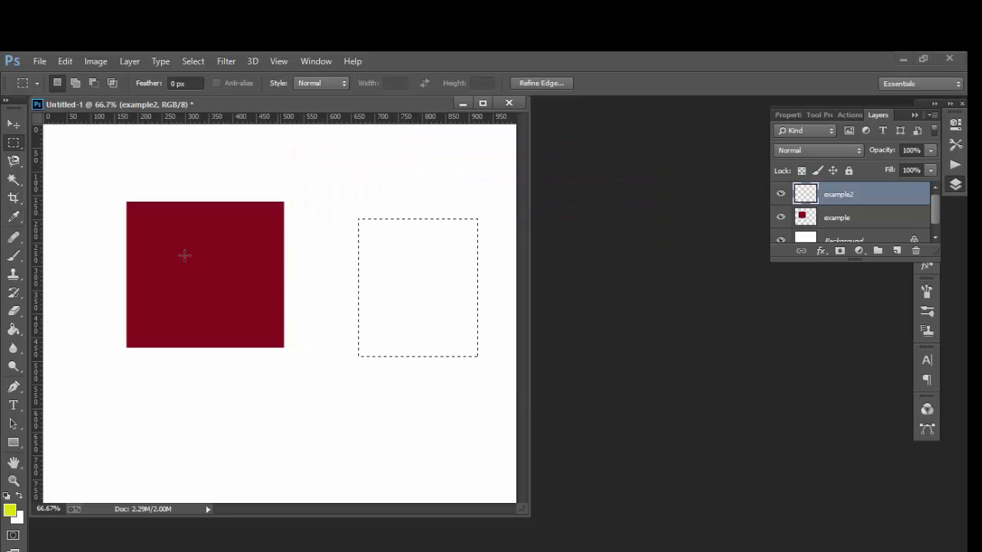
left_click(13, 329)
left_click(376, 290)
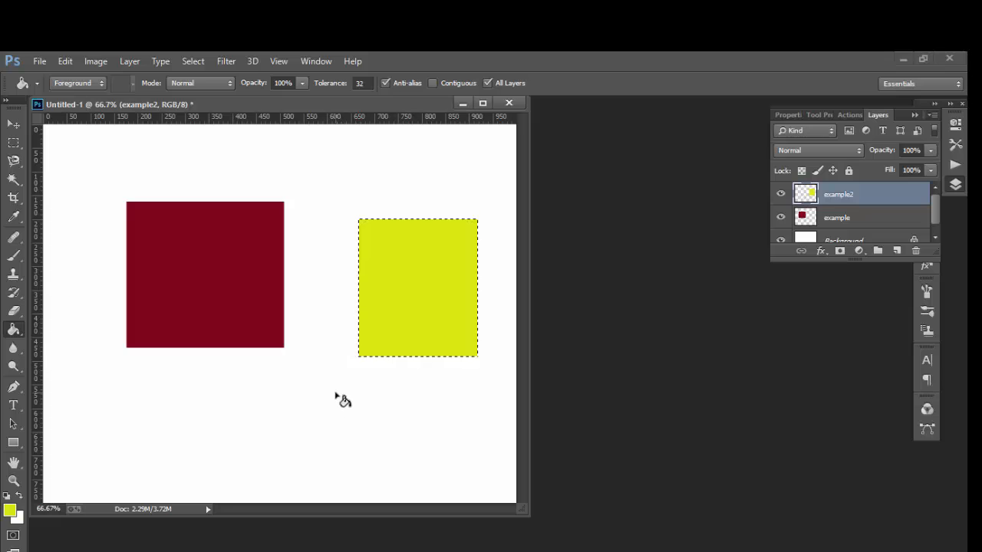
key("ctrl+d")
Hide the example2 and example layers one after the other, and show both again
mouse_move(936, 218)
left_mouse_down()
mouse_move(937, 227)
mouse_move(940, 201)
left_mouse_up()
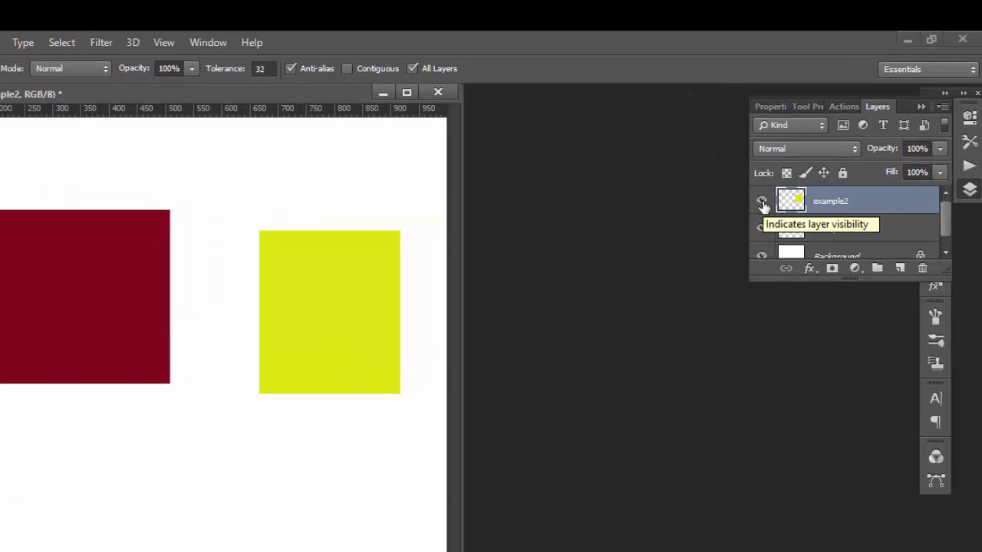
left_click(780, 195)
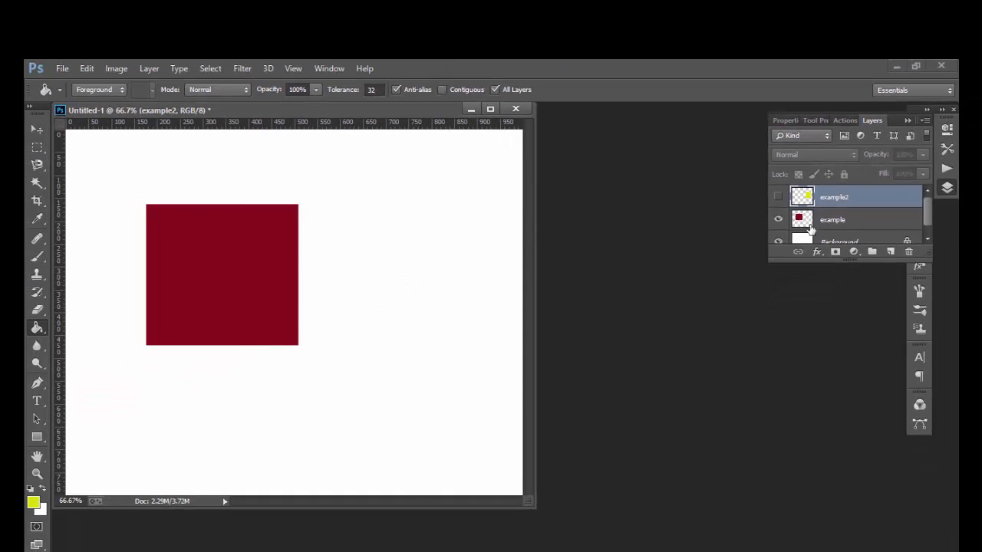
left_click(778, 219)
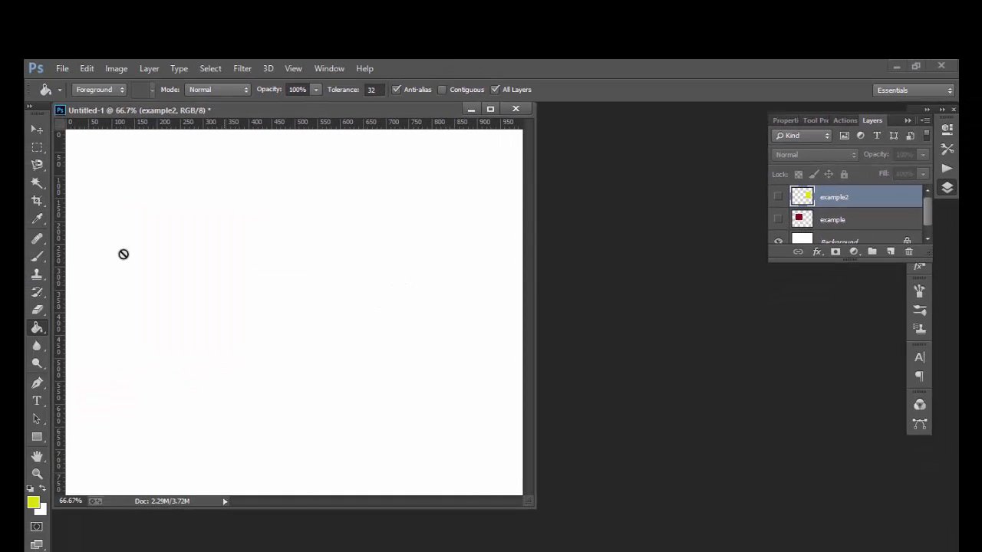
left_click(777, 219)
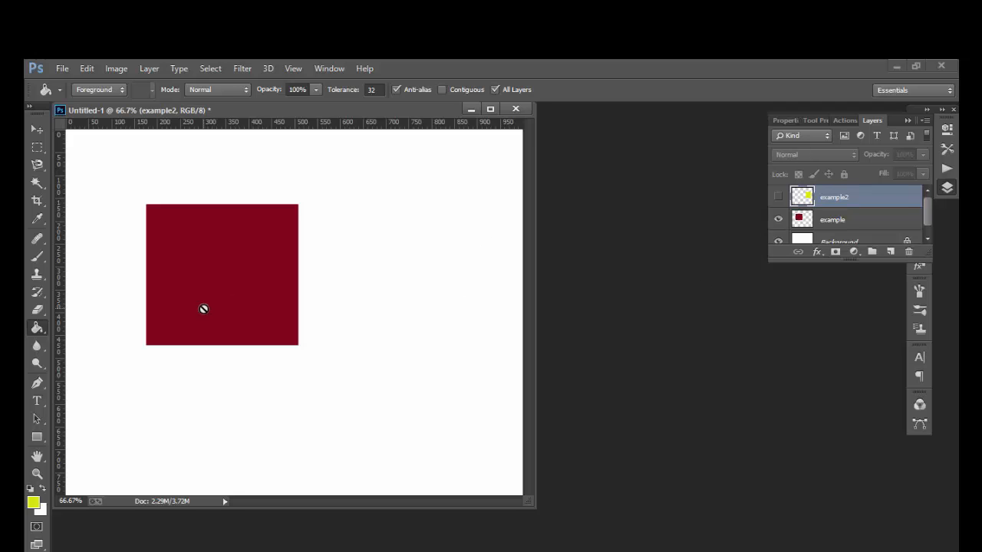
left_click(778, 198)
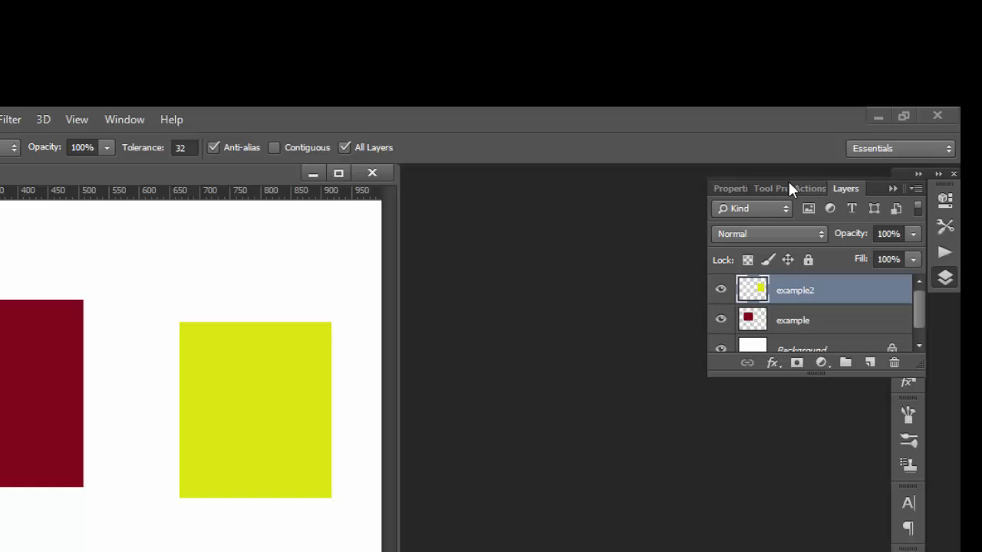
Close the docked panel group containing Layers and show the Layers panel again
left_click(901, 176)
left_click_drag(899, 171, 836, 177)
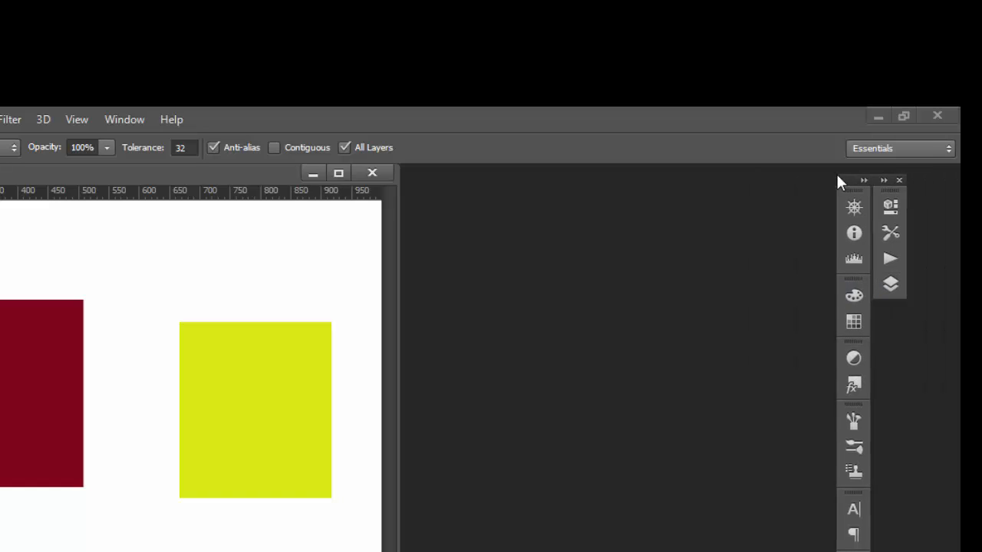
left_click(891, 181)
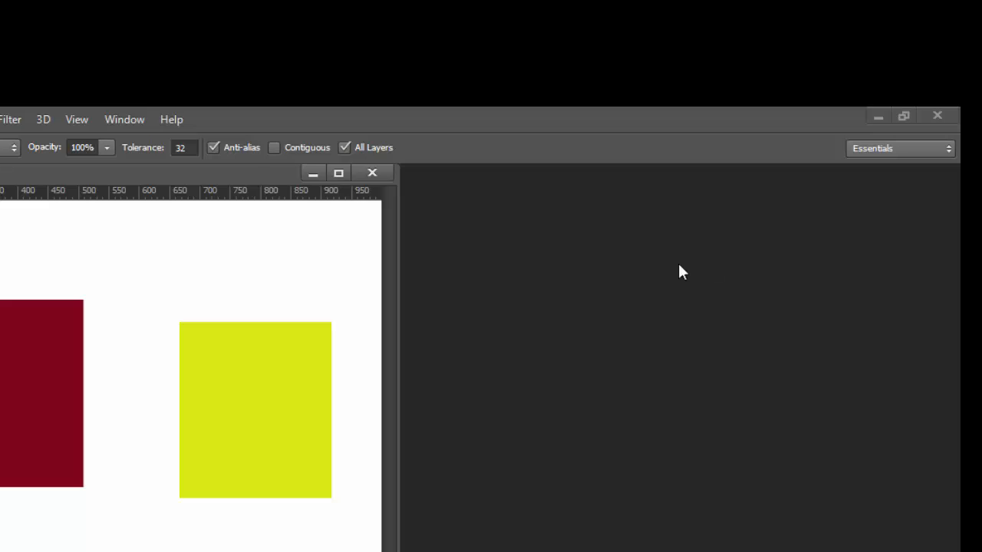
left_click(117, 121)
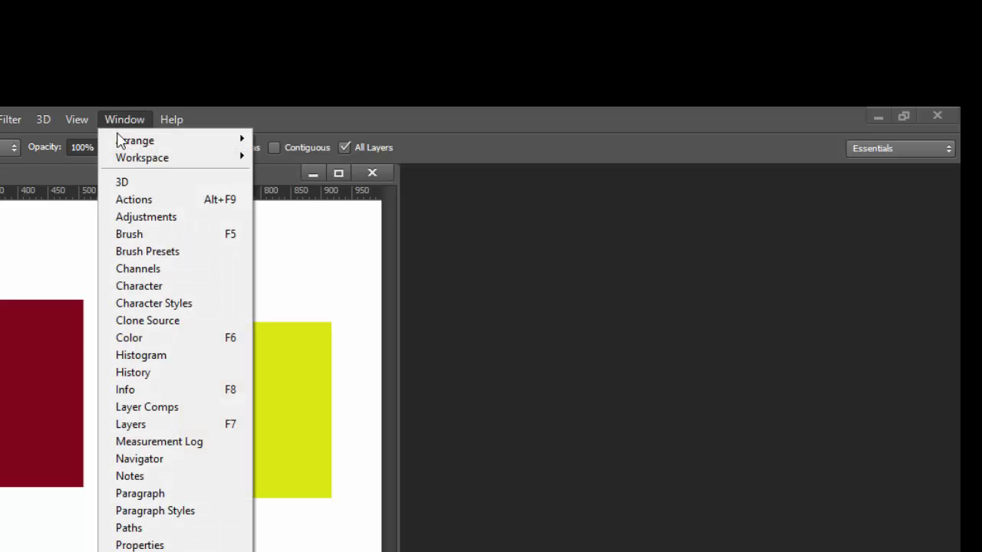
left_click(130, 427)
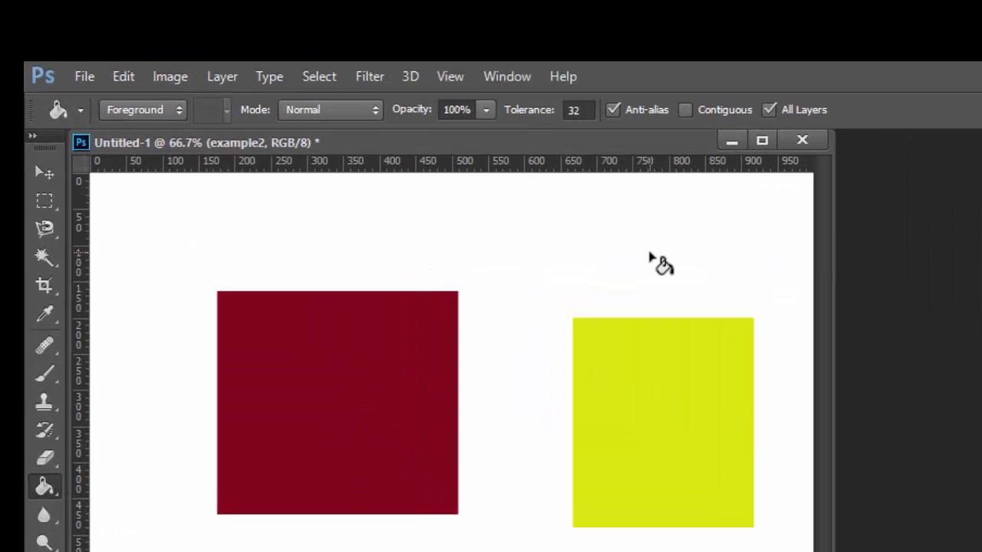
Activate the Move tool and display the History panel
key("v")
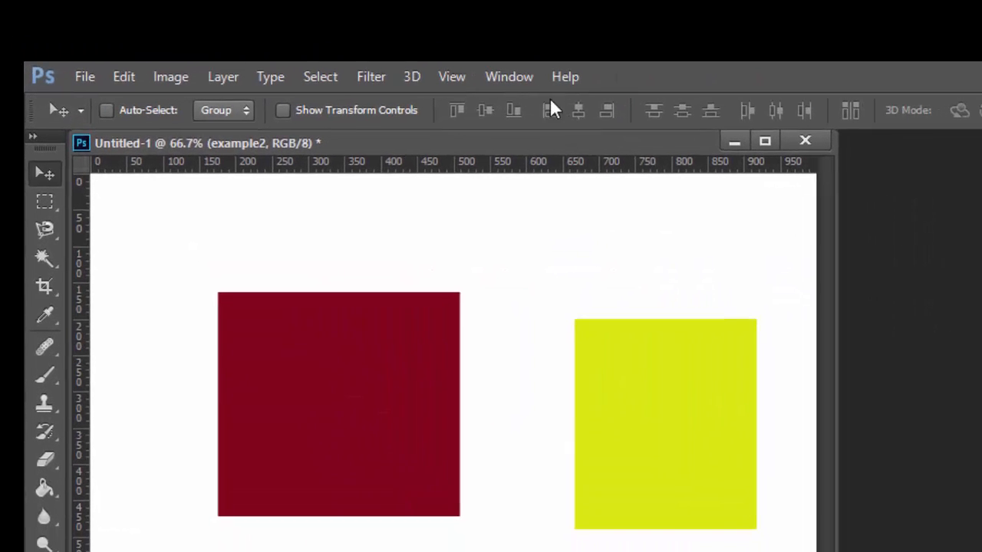
left_click(310, 46)
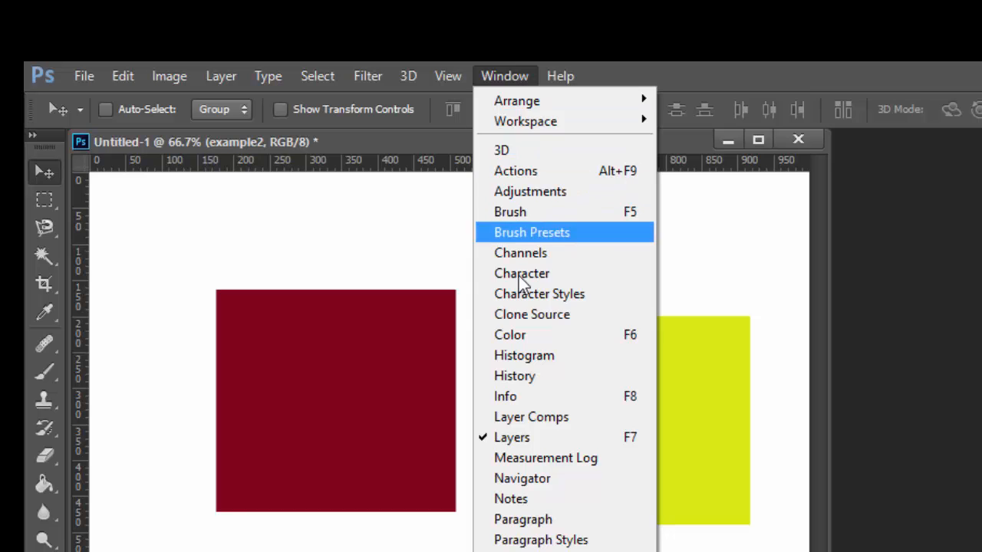
left_click(543, 381)
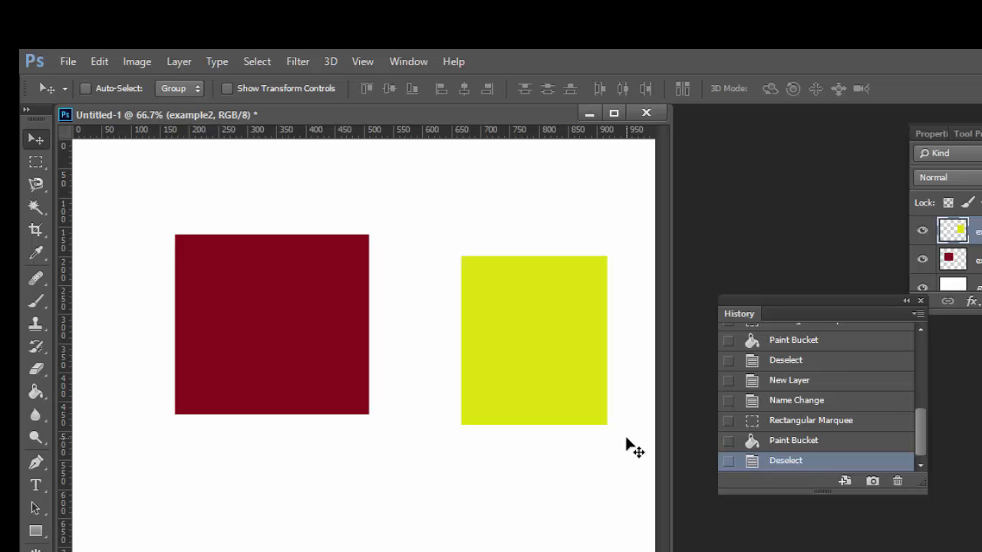
Undo the deselection of the yellow rectangle, clear the selection again, and undo that deselection too
key("ctrl+z")
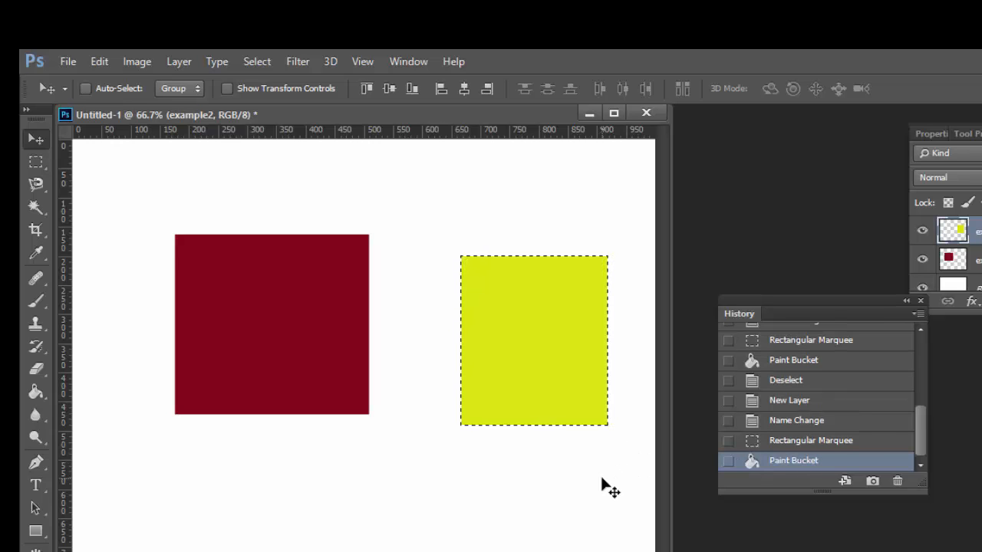
key("ctrl+d")
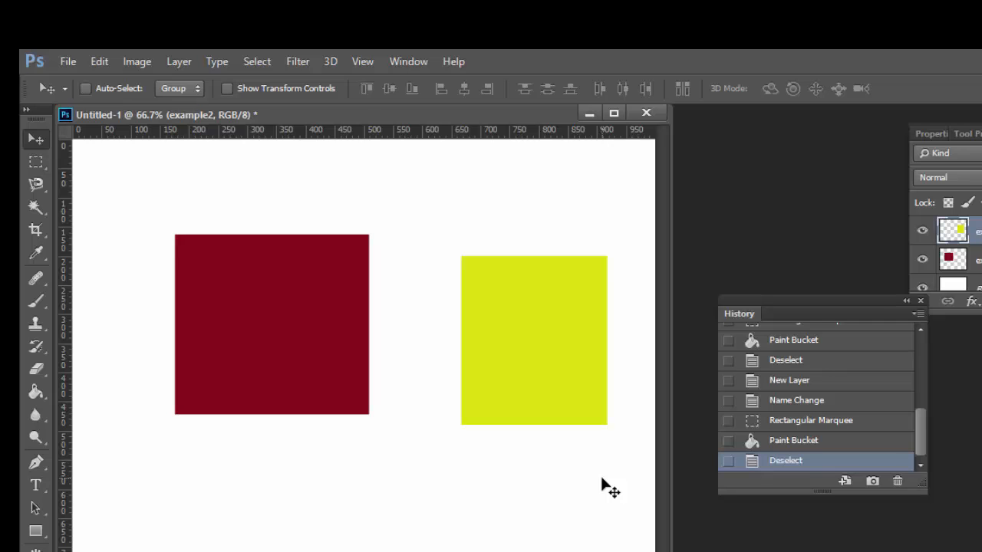
key("ctrl+z")
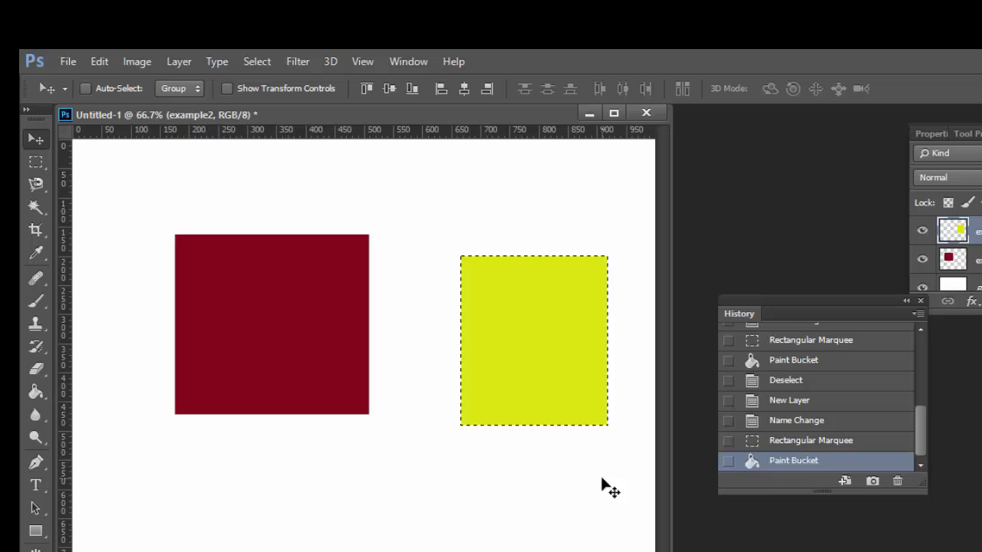
Deselect the yellow rectangle, and step back through the history states one by one to the Deselect state preceding New Layer
key("ctrl+d")
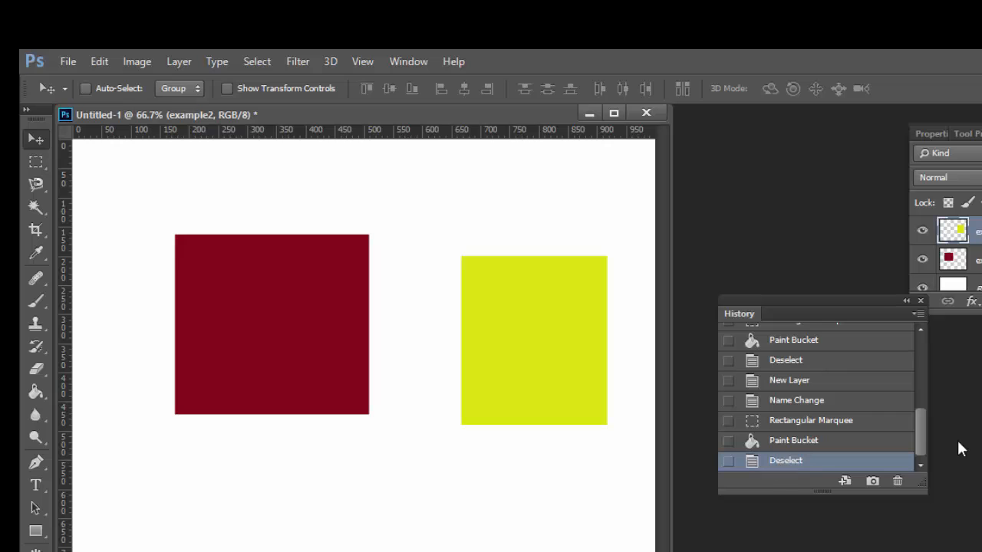
left_click(805, 440)
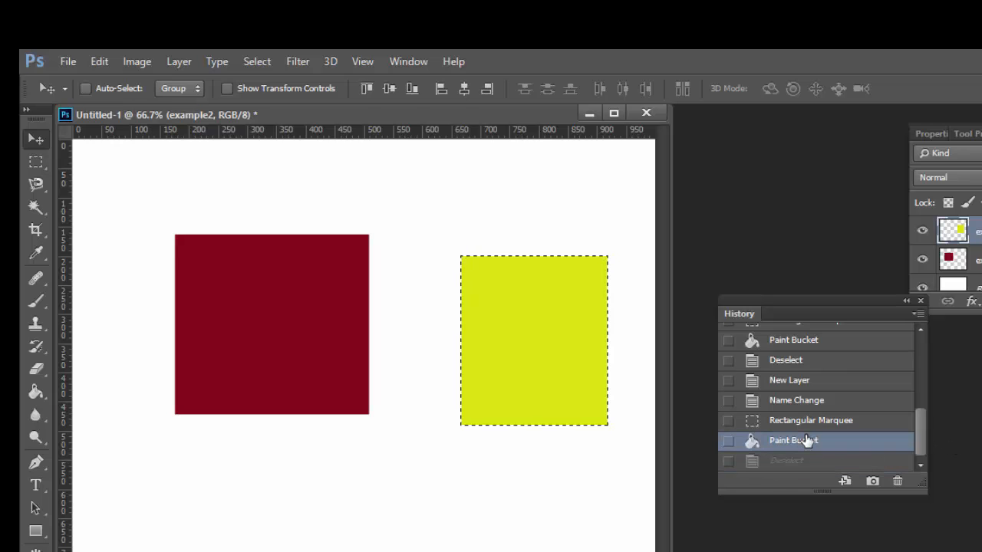
left_click(798, 423)
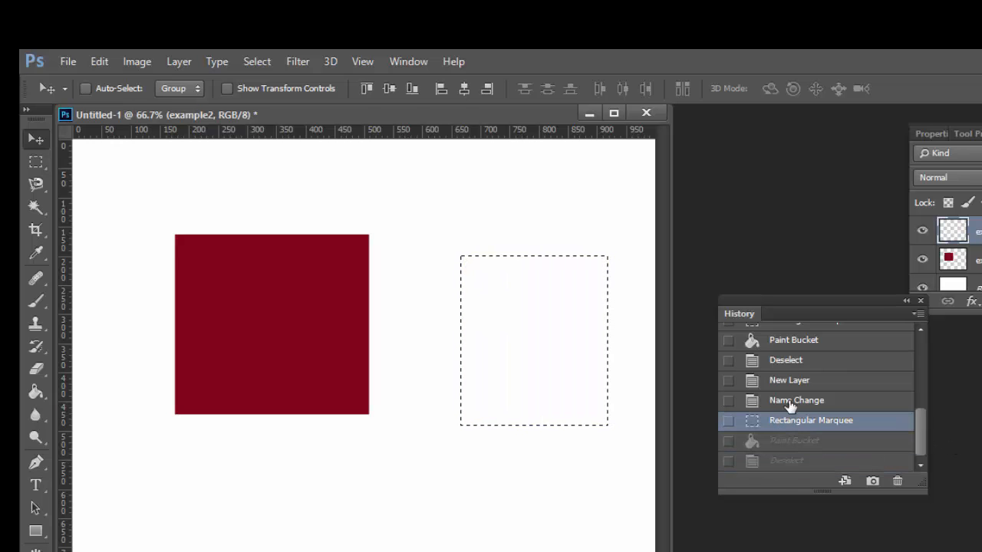
left_click(789, 402)
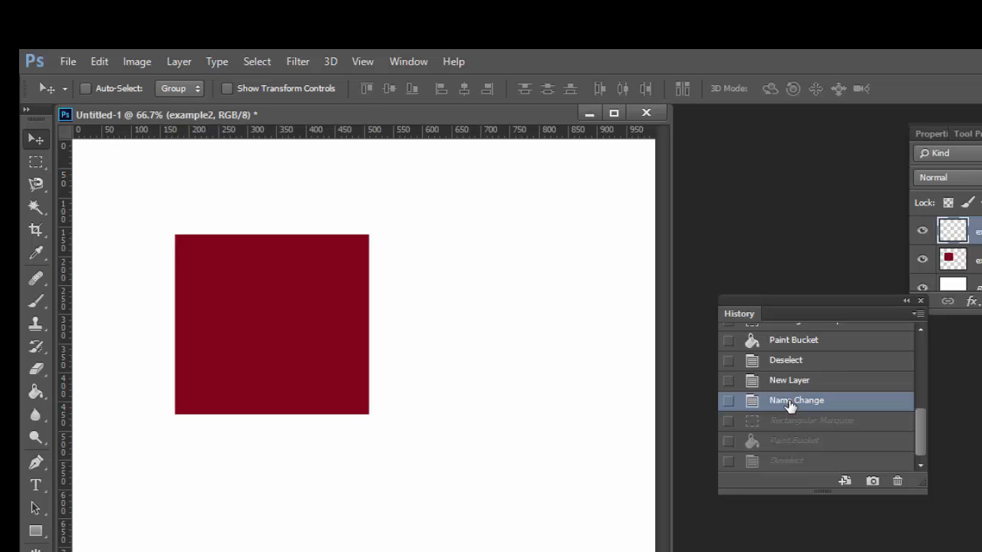
left_click(802, 384)
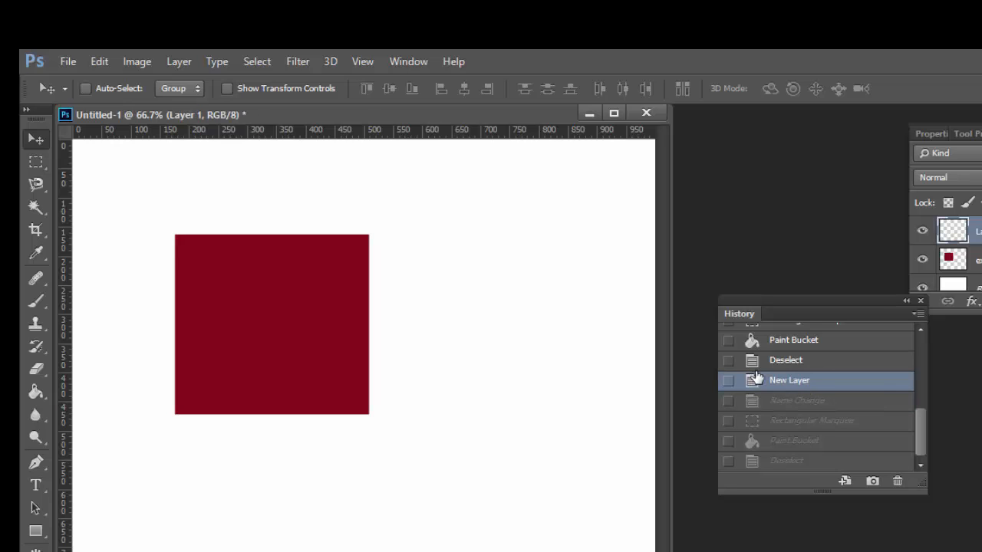
left_click(772, 367)
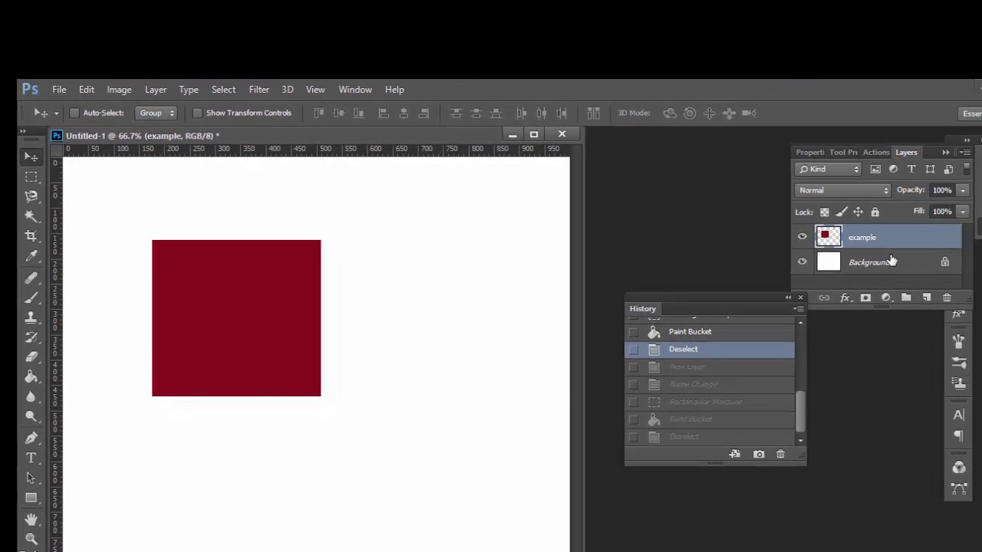
Reapply the undone history states one by one, from New Layer through Name Change, Rectangular Marquee and Paint Bucket to the last Deselect
left_click(680, 370)
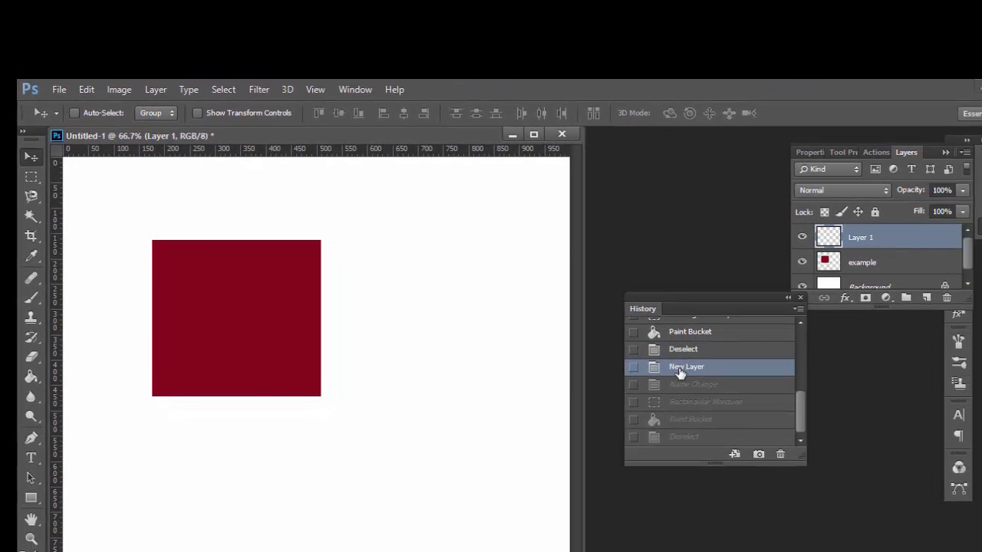
left_click(679, 384)
left_click(680, 402)
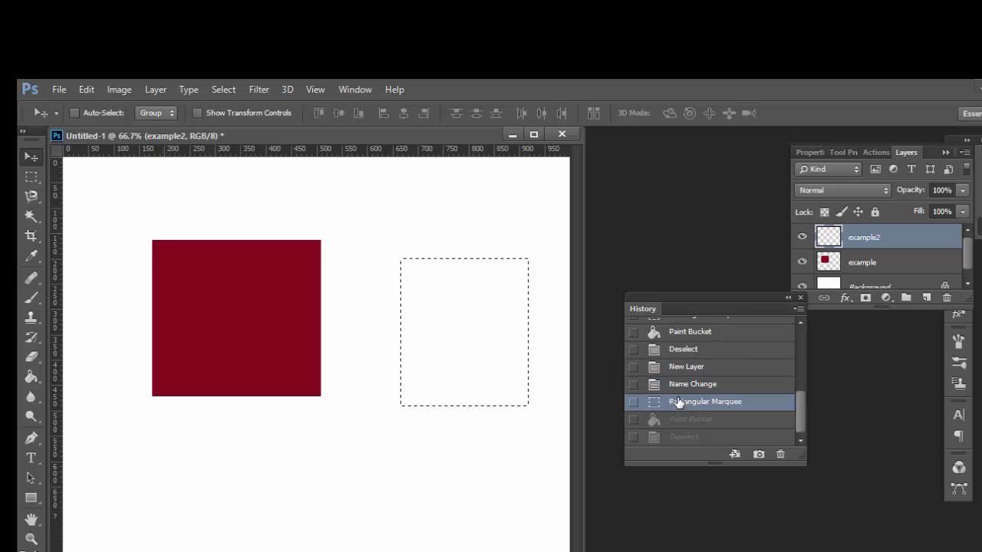
left_click(680, 419)
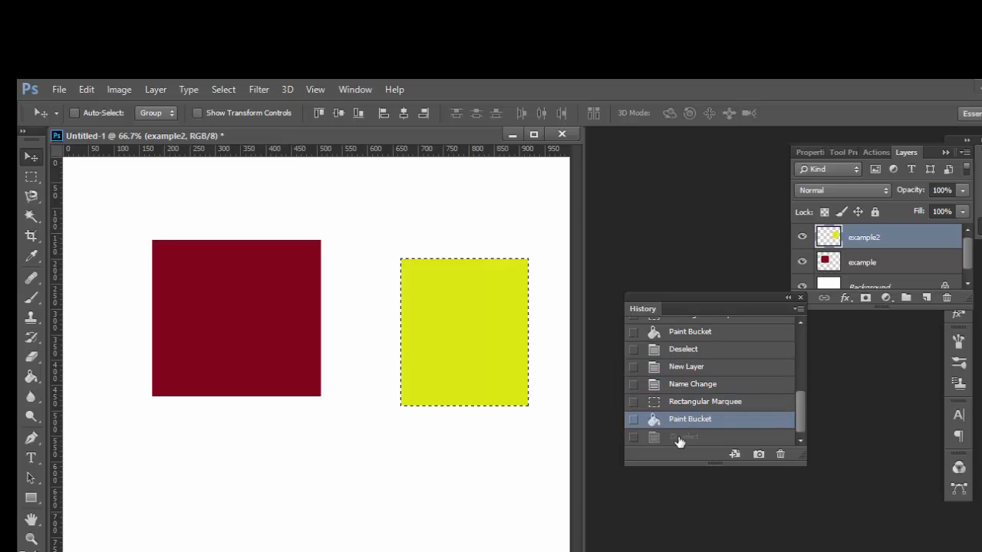
left_click(679, 437)
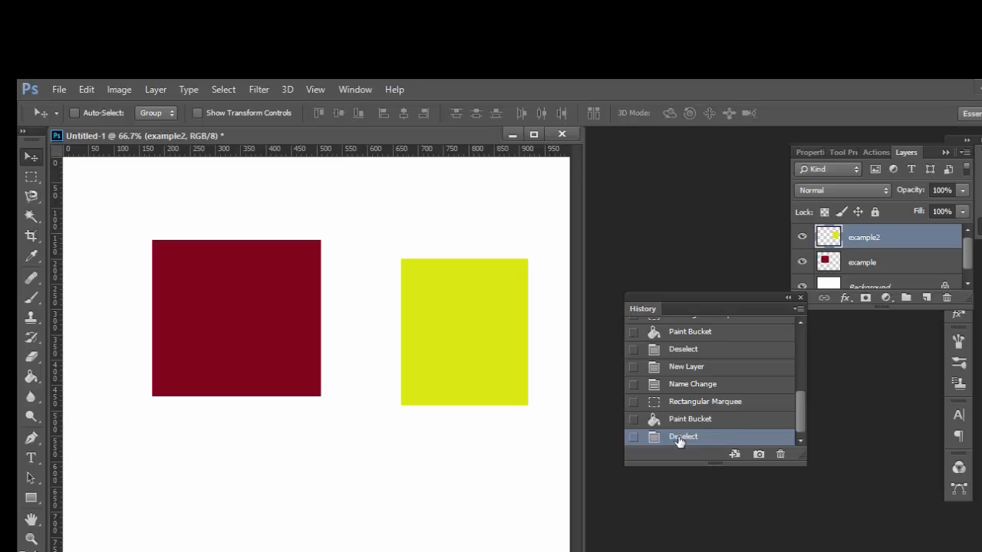